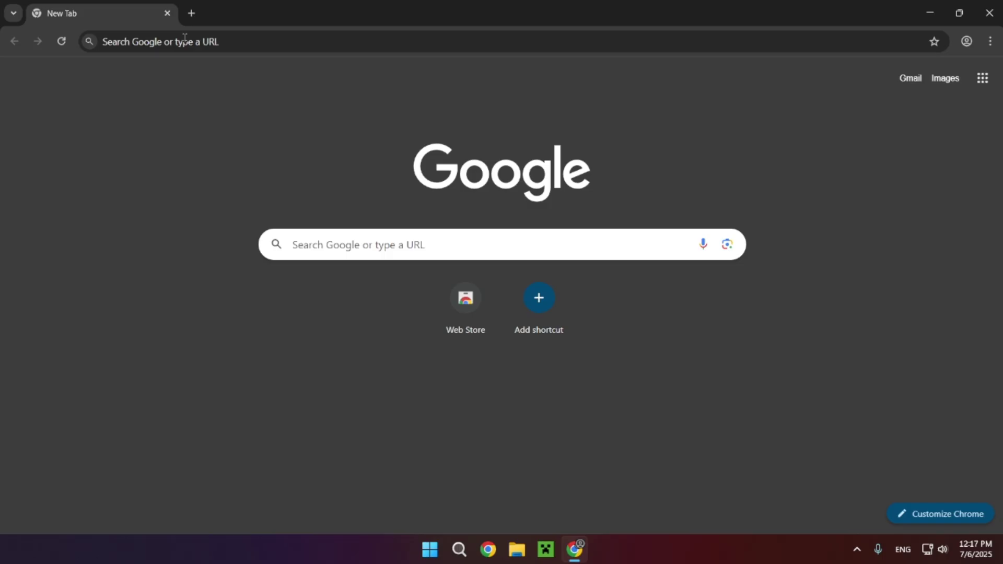
Go to the Geode website at geode-sdk.org
{"action": "left_click", "coordinate": [200, 43]}
{"action": "type", "text": "ge"}
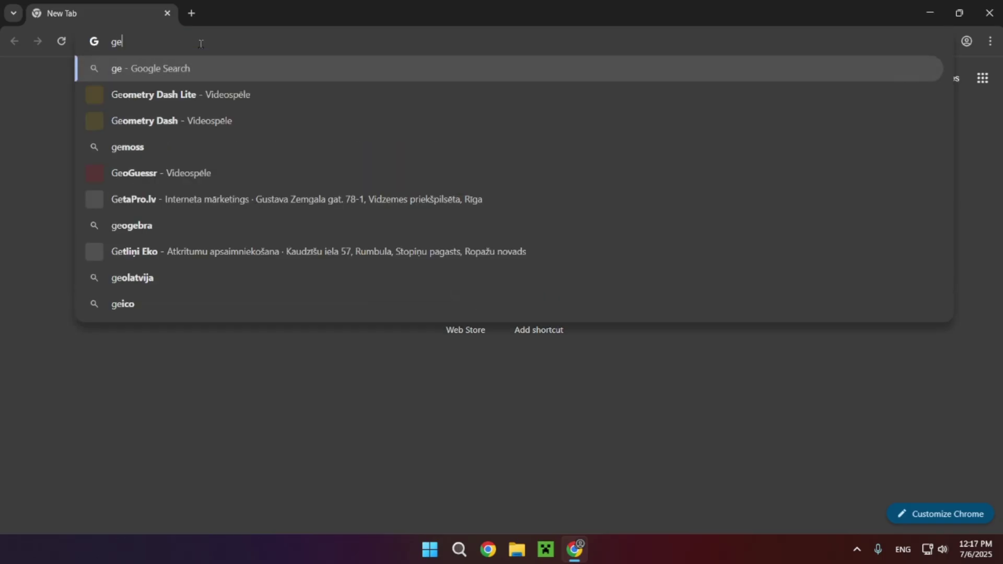
{"action": "type", "text": "ode-sdk.org"}
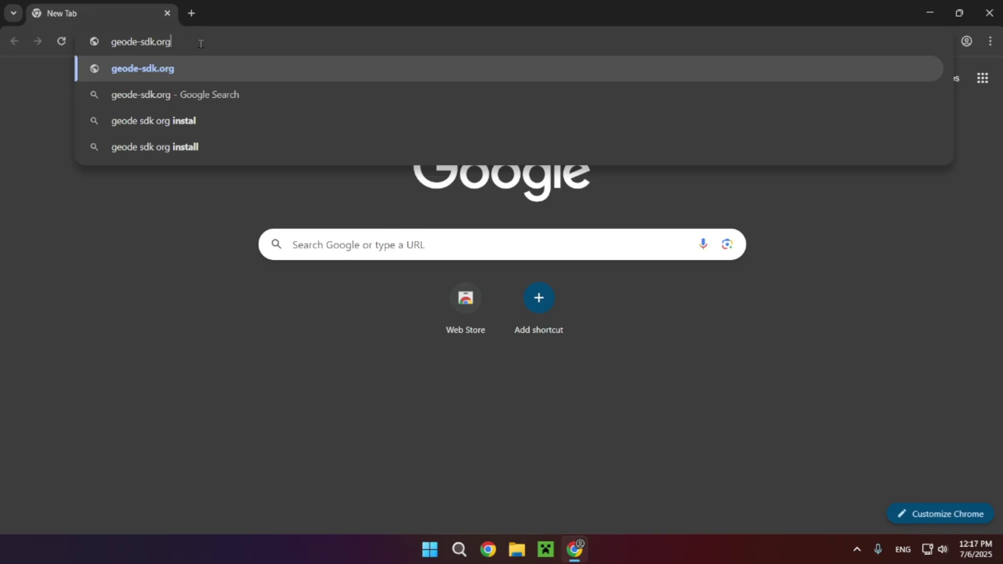
{"action": "key", "text": "Return"}
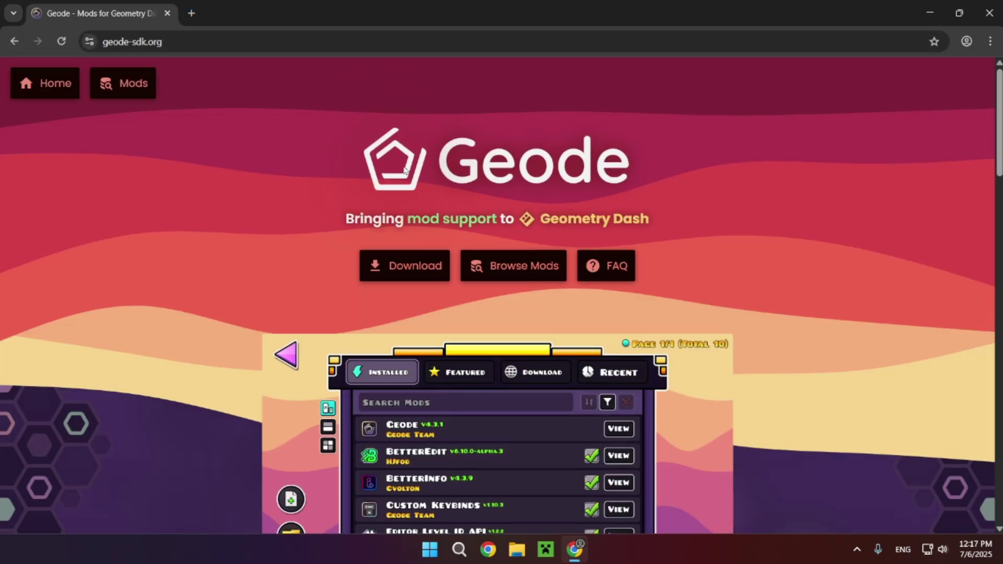
Download the Geode v4.6.3 installer for Windows, check that the download is done, and close the browser
{"action": "left_click", "coordinate": [400, 269]}
{"action": "scroll", "coordinate": [403, 269], "scroll_direction": "down", "scroll_amount": 3}
{"action": "left_click", "coordinate": [484, 391]}
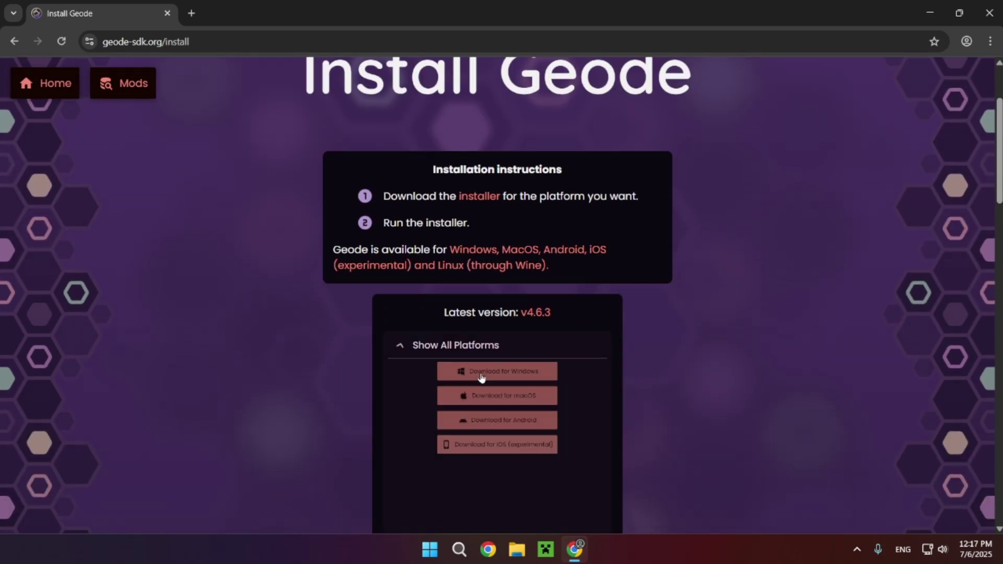
{"action": "scroll", "coordinate": [481, 378], "scroll_direction": "down", "scroll_amount": 5}
{"action": "scroll", "coordinate": [484, 291], "scroll_direction": "up", "scroll_amount": 4}
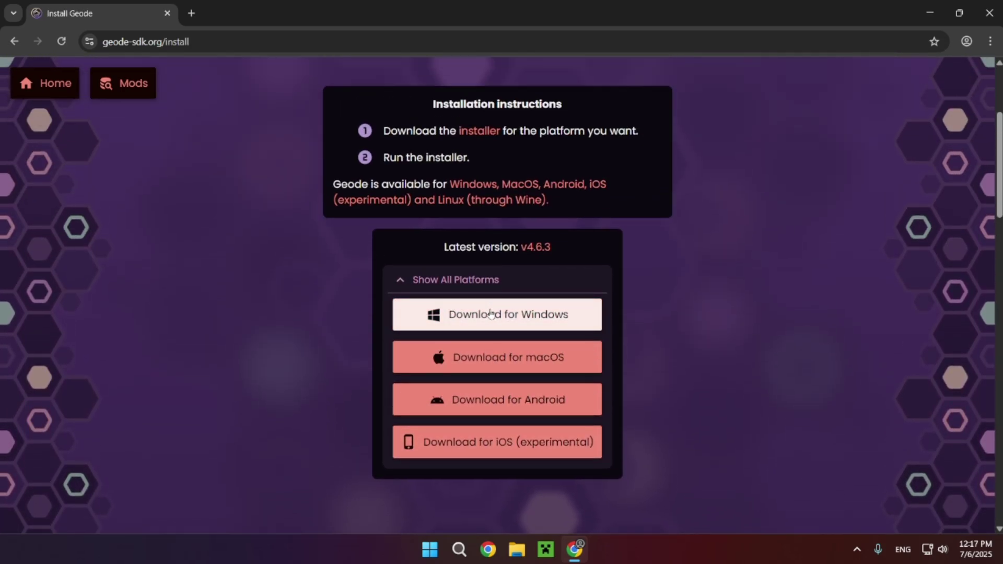
{"action": "left_click", "coordinate": [503, 327]}
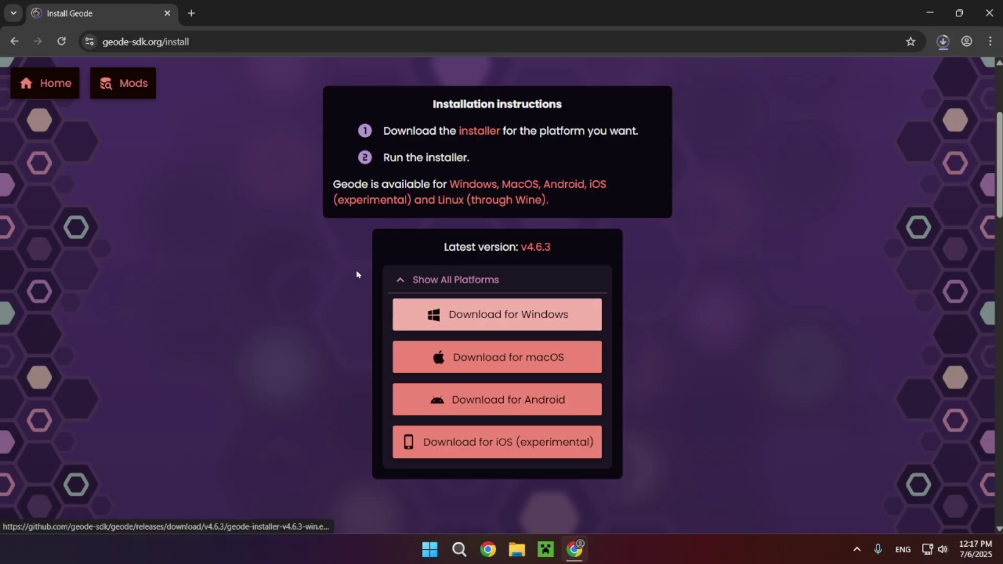
{"action": "left_click", "coordinate": [941, 48]}
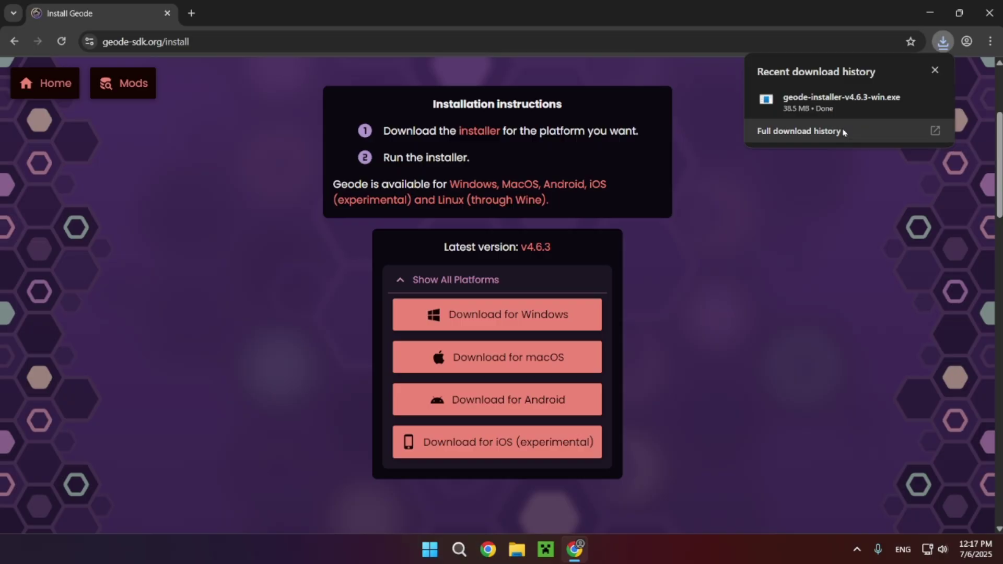
{"action": "mouse_move", "coordinate": [897, 93]}
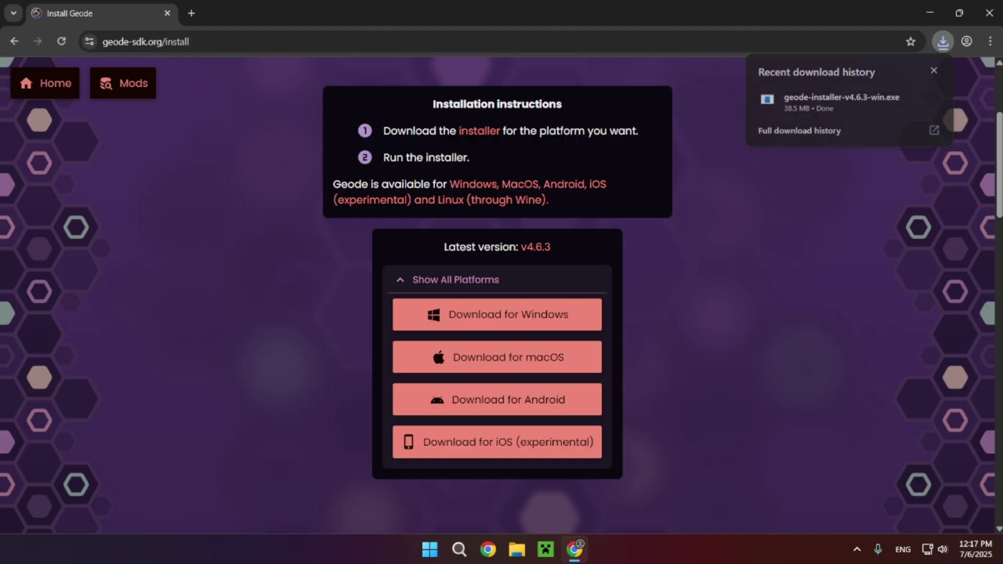
{"action": "left_click", "coordinate": [990, 13]}
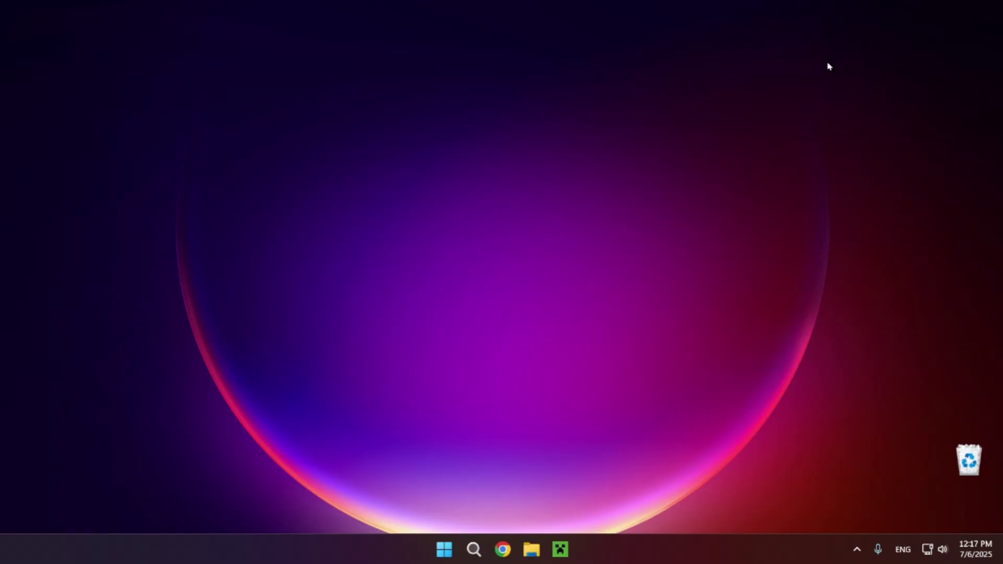
Run geode-installer-v4.6.3-win.exe from the Downloads folder in File Explorer
{"action": "right_click", "coordinate": [531, 555]}
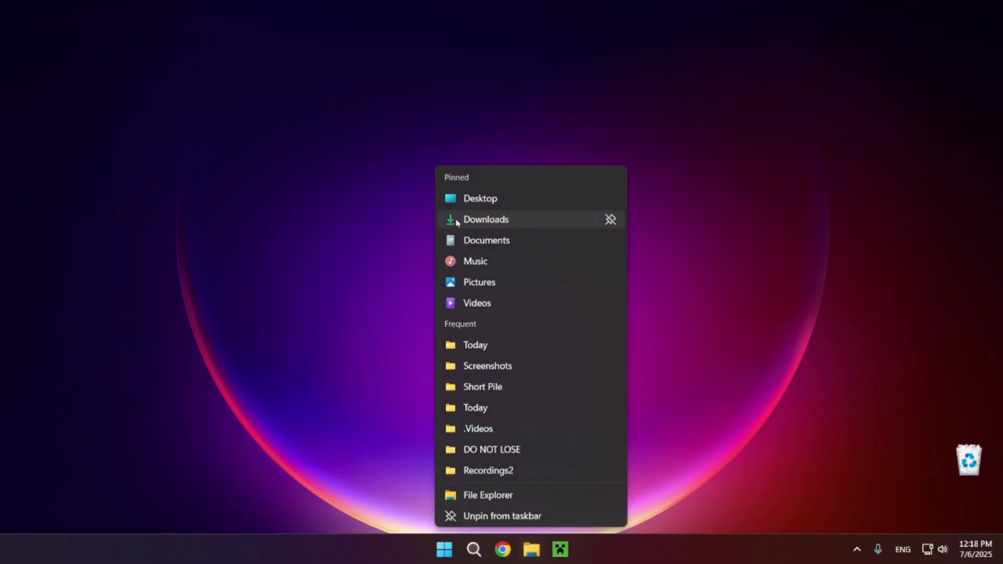
{"action": "left_click", "coordinate": [457, 222]}
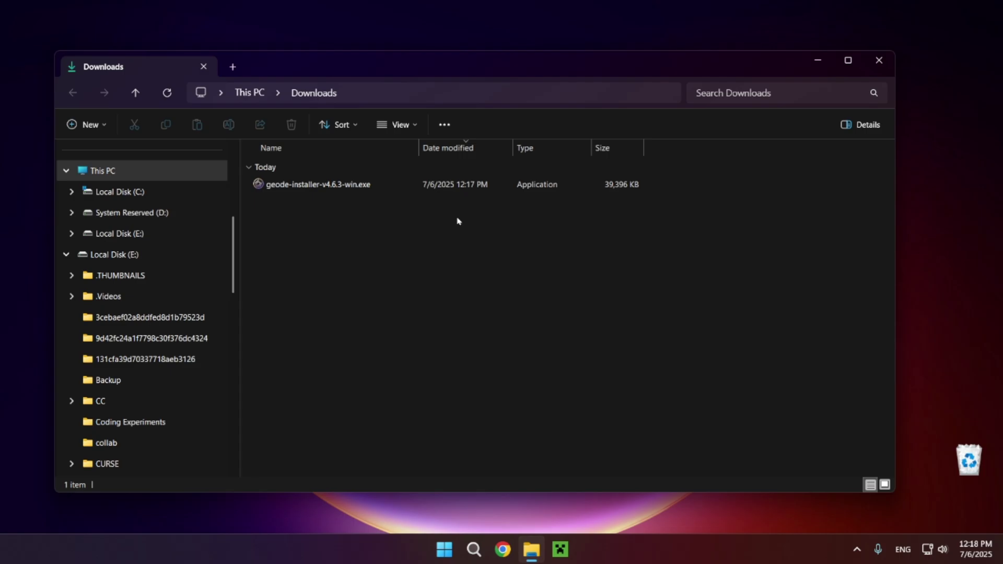
{"action": "double_click", "coordinate": [330, 191]}
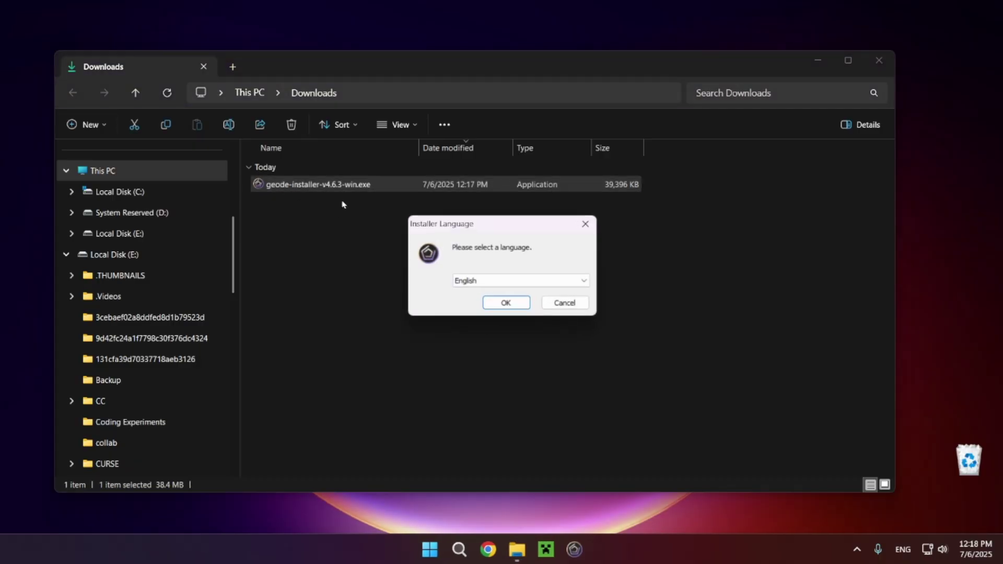
Install Geode in English with the default components, finish the setup and close the Downloads window
{"action": "key", "text": "Return"}
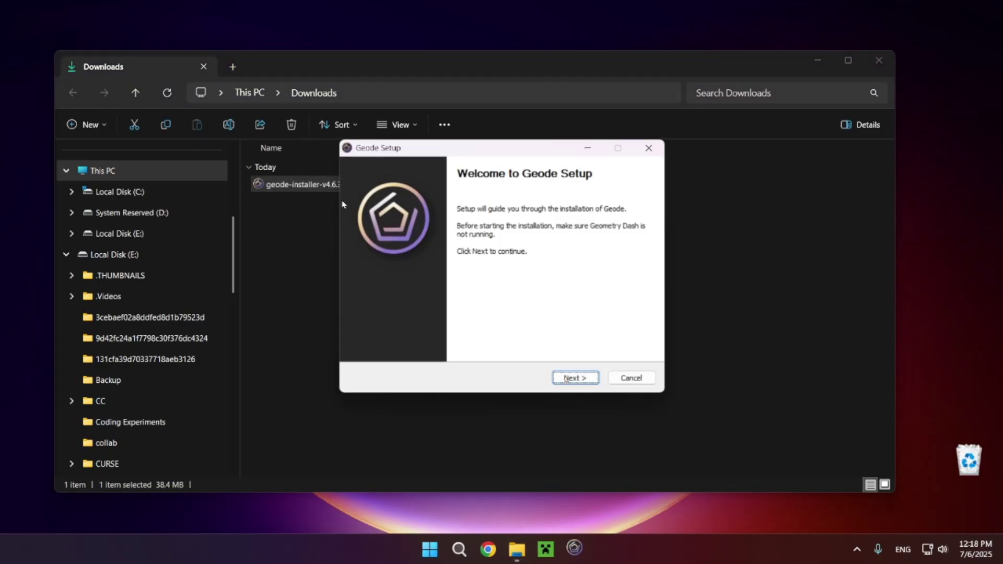
{"action": "key", "text": "Return"}
{"action": "key", "text": "Return"}
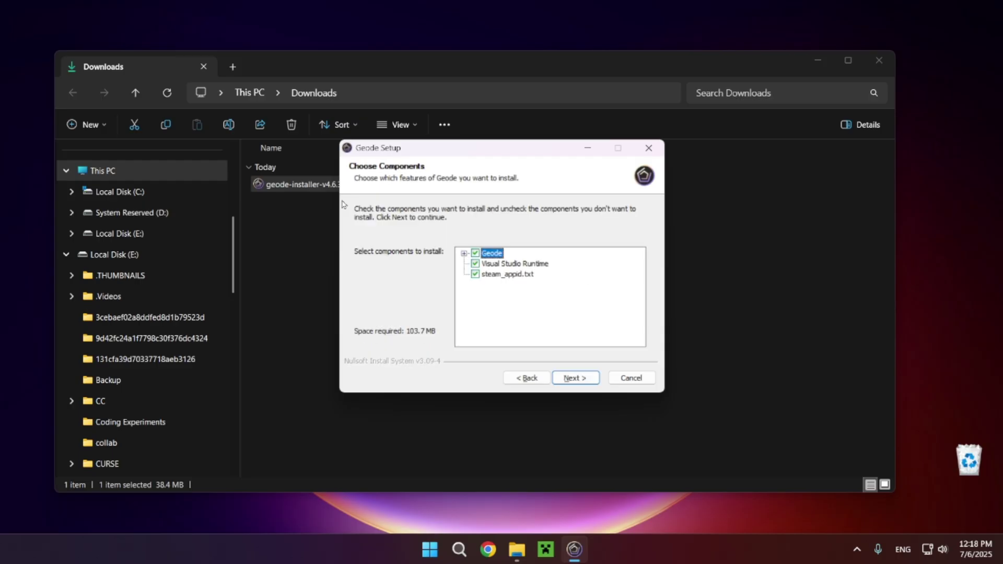
{"action": "key", "text": "Return"}
{"action": "key", "text": "Return"}
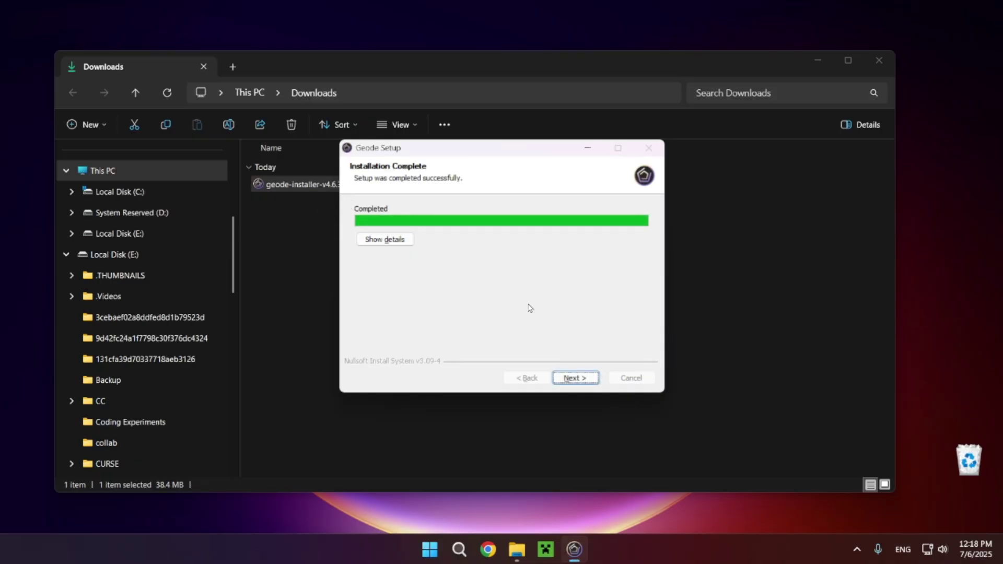
{"action": "left_click", "coordinate": [577, 378]}
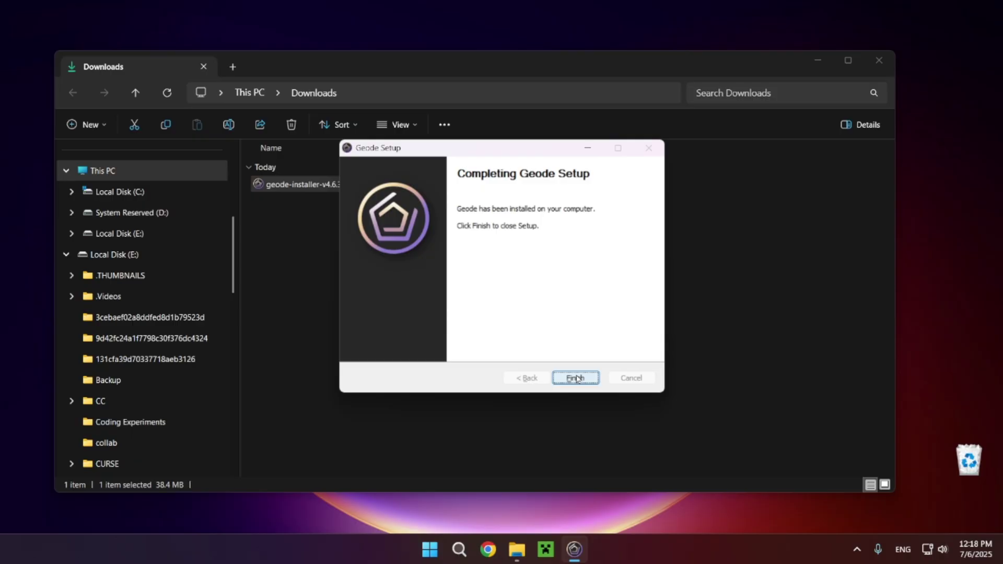
{"action": "left_click", "coordinate": [577, 379]}
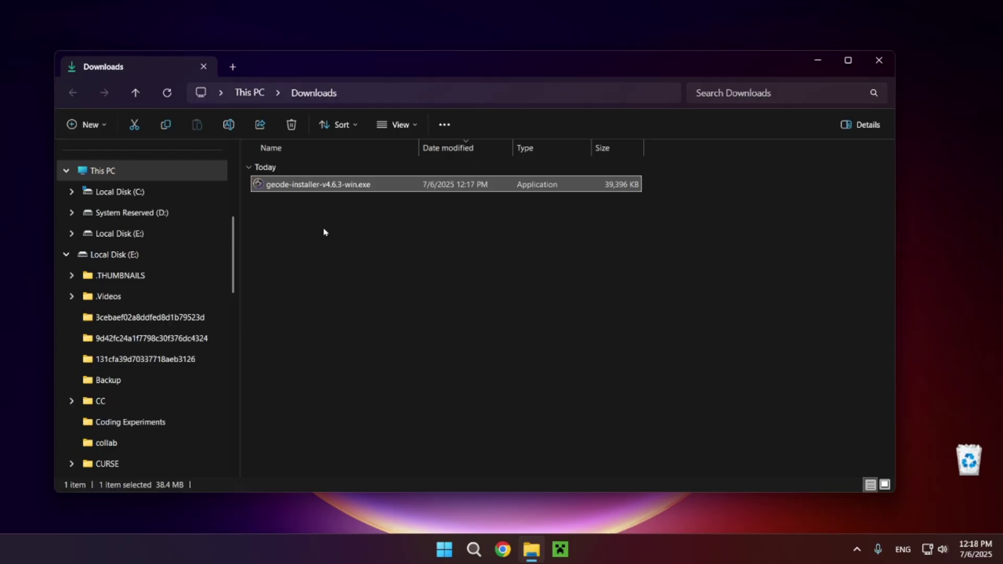
{"action": "left_click", "coordinate": [878, 61]}
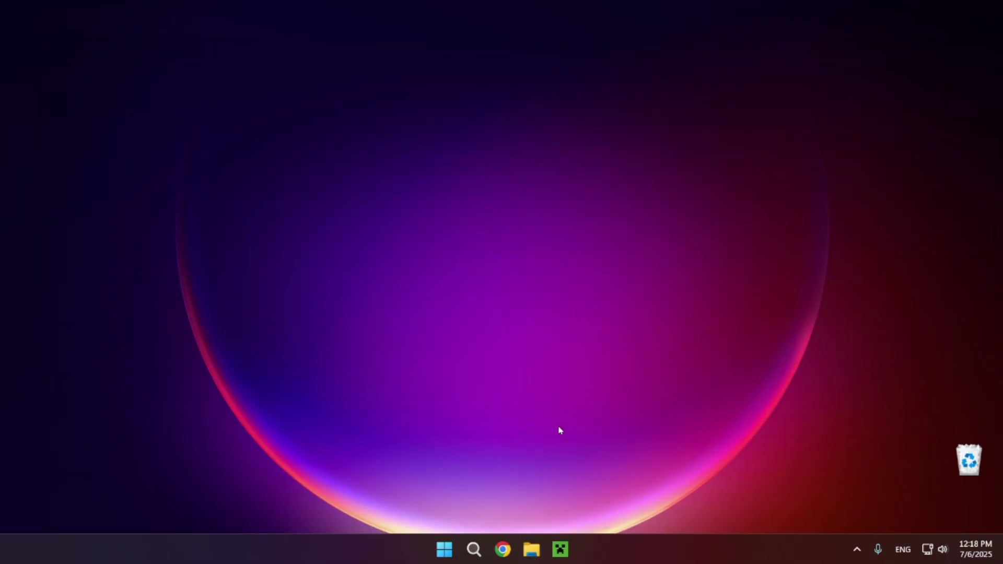
Launch Geometry Dash and open Geode's list of downloadable mods
{"action": "key", "text": "super"}
{"action": "type", "text": "ge"}
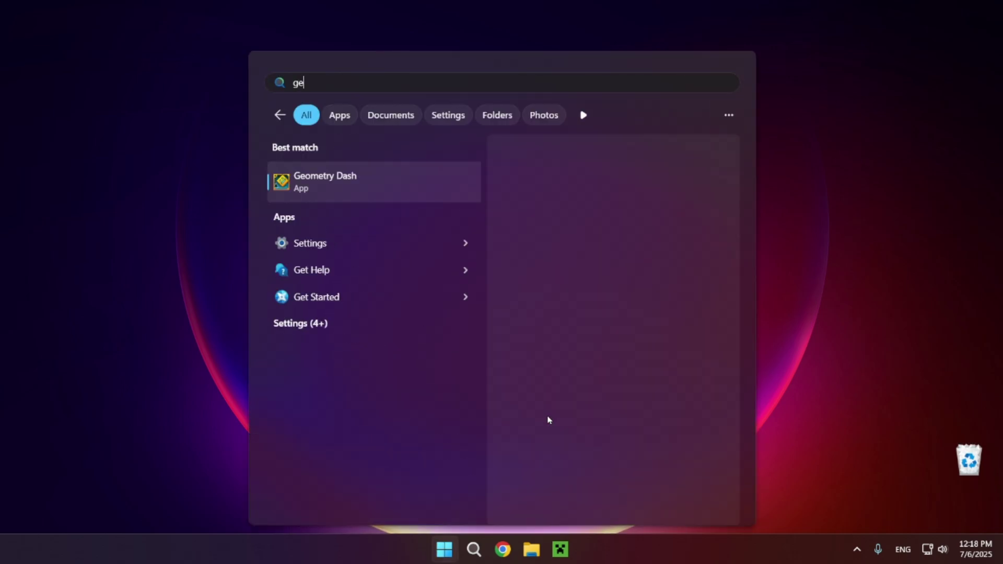
{"action": "key", "text": "Return"}
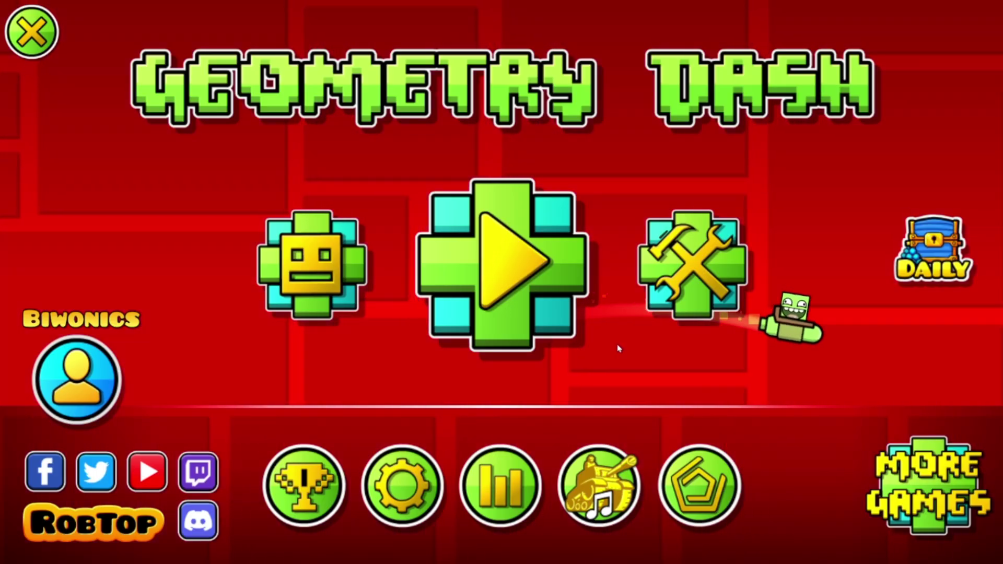
{"action": "left_click", "coordinate": [698, 480]}
{"action": "left_click", "coordinate": [582, 100]}
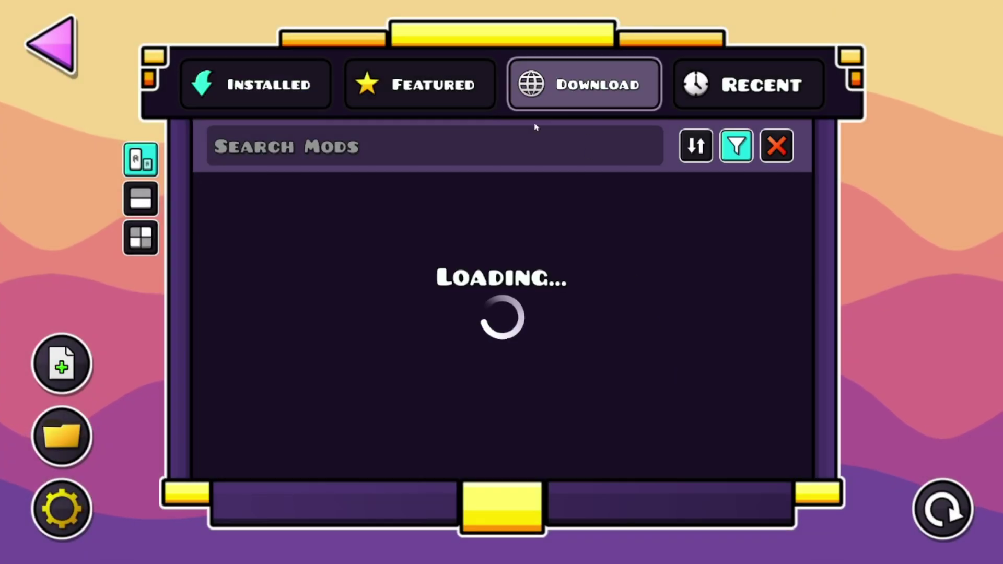
Search the downloadable mods for "Geometry Dash:" and install Geometry Dash: Odyssey
{"action": "left_click", "coordinate": [510, 130]}
{"action": "type", "text": "Ge"}
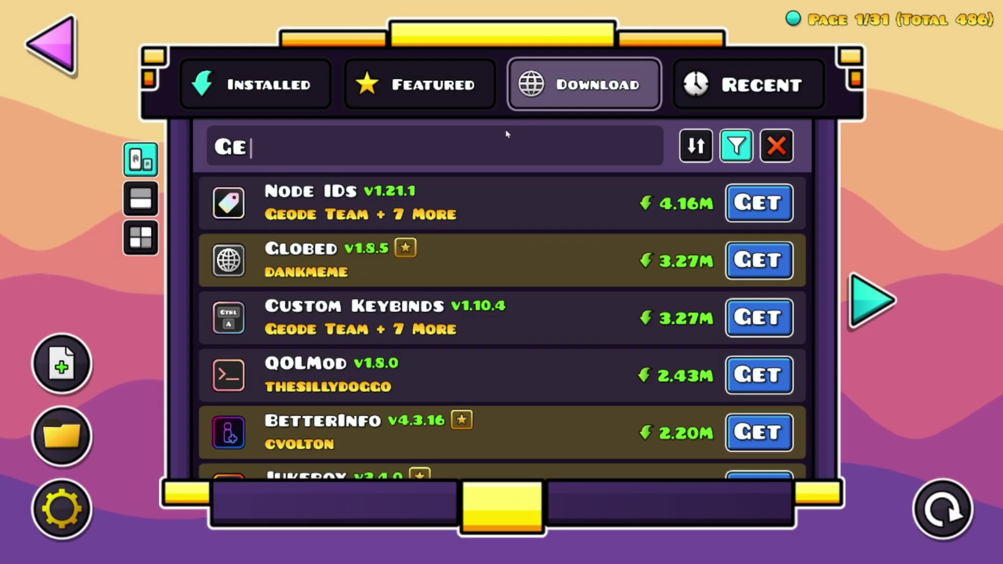
{"action": "type", "text": "ometry Dash"}
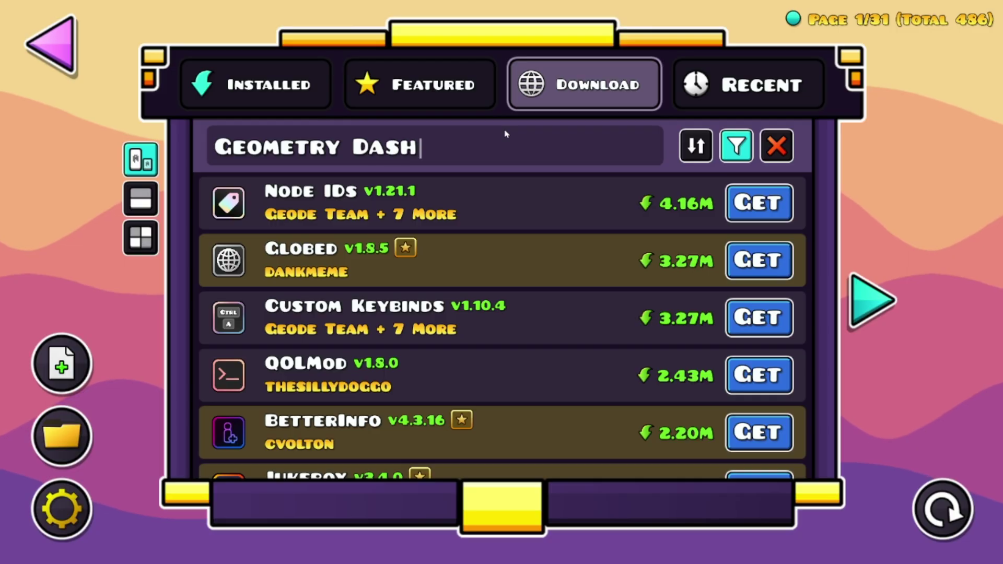
{"action": "type", "text": ":"}
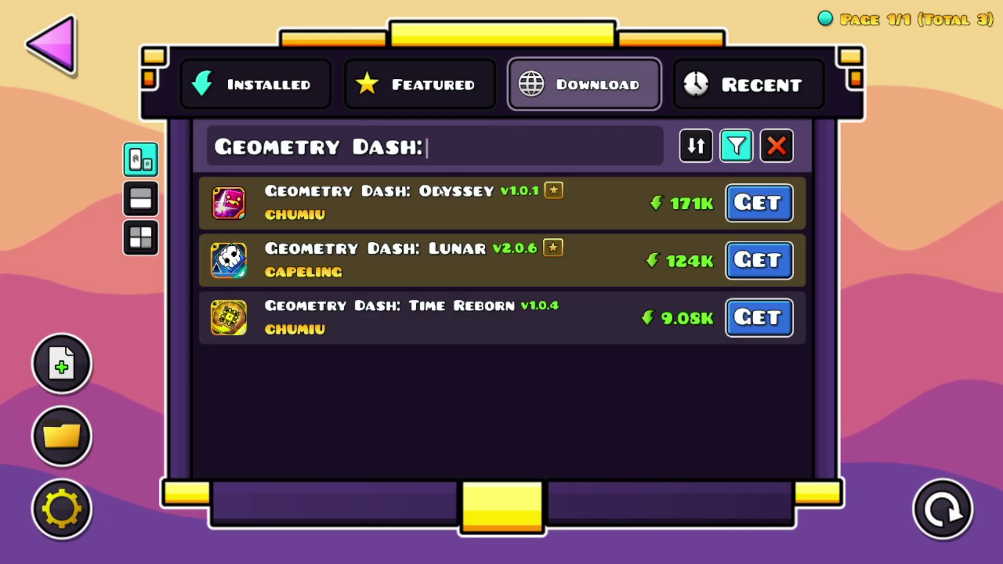
{"action": "left_click", "coordinate": [755, 212]}
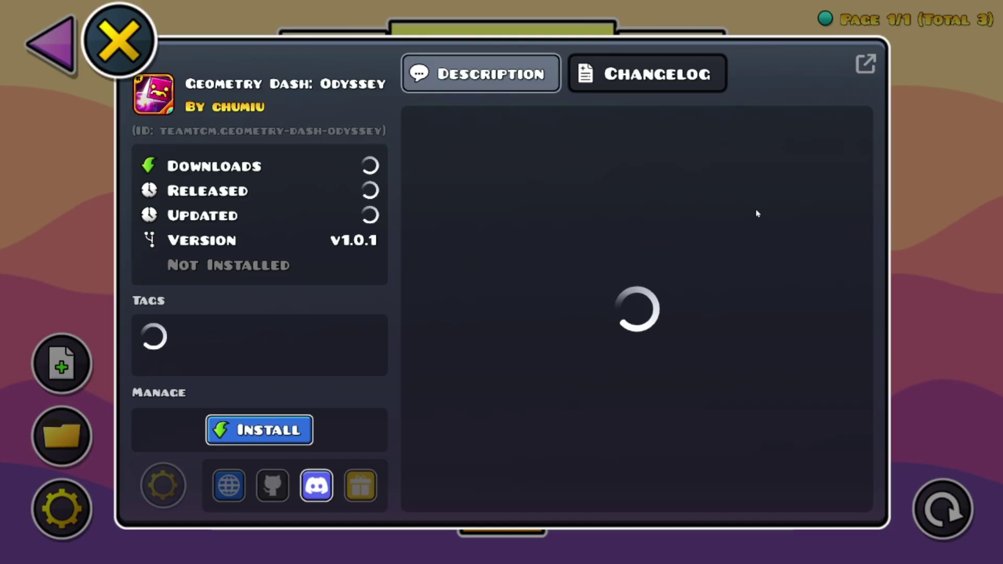
{"action": "left_click", "coordinate": [280, 441]}
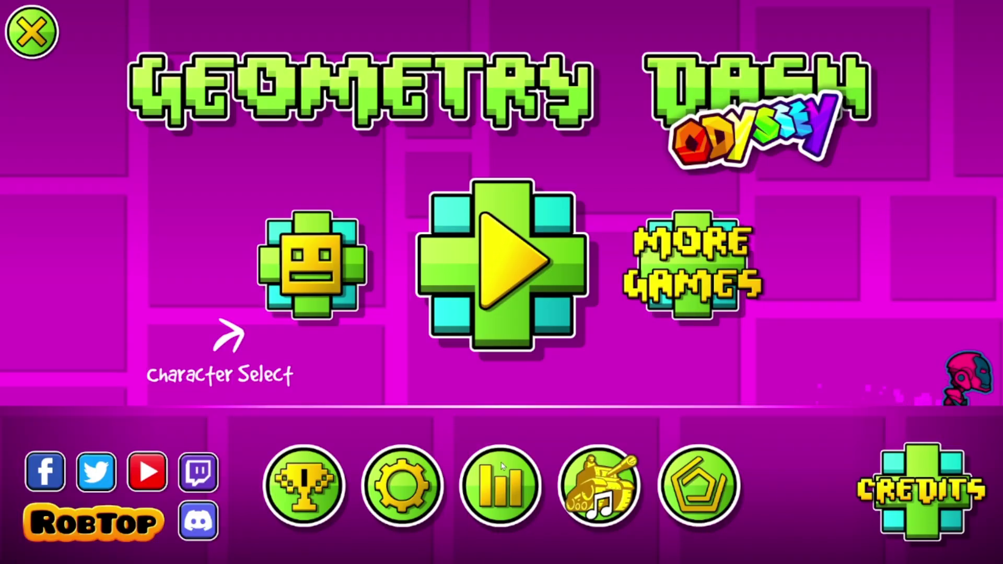
View the fangames offered under More Games and return to the main menu
{"action": "left_click", "coordinate": [673, 269]}
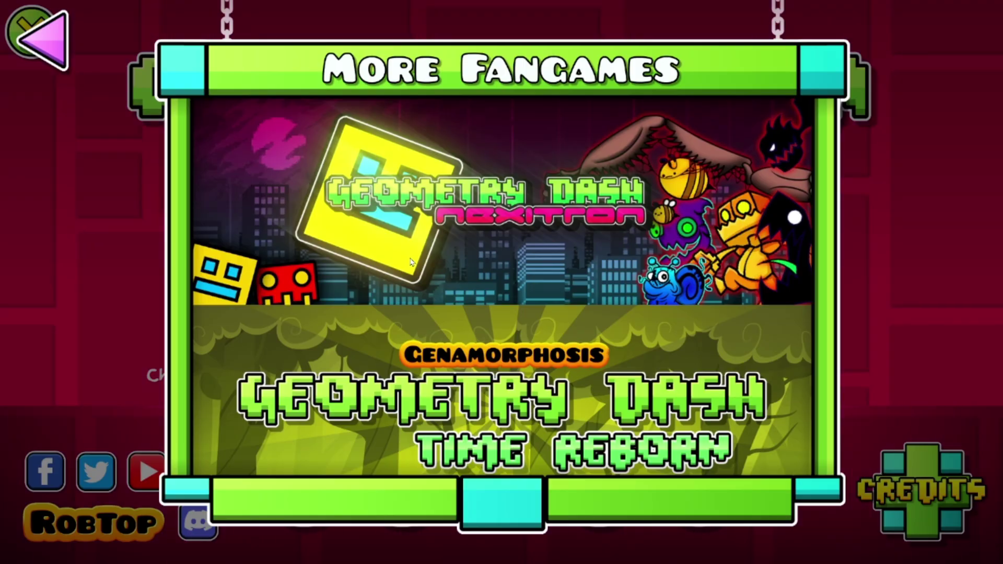
{"action": "left_click", "coordinate": [67, 32]}
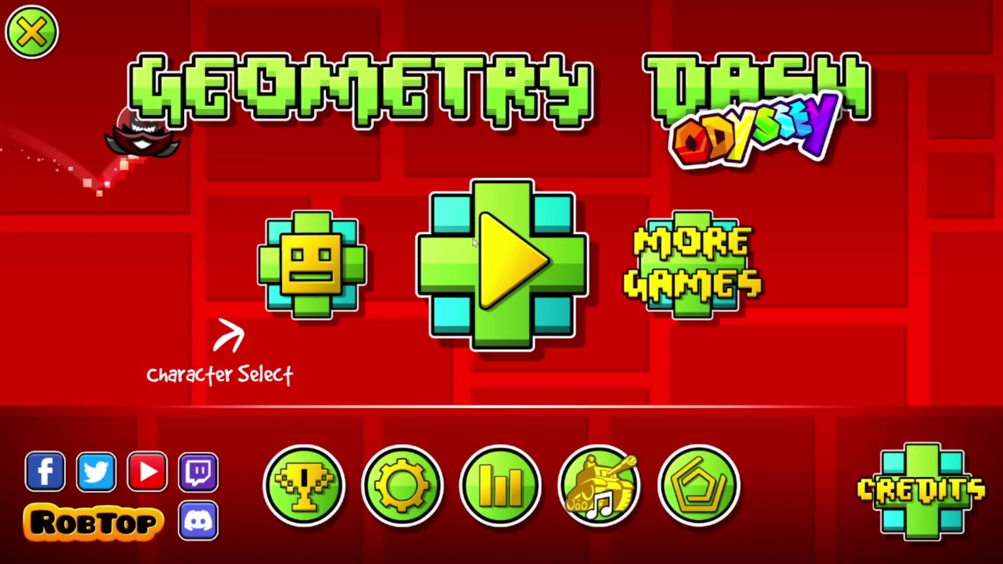
Examine The Dangerous Zones and The Elemental Odyssey maps, and view the details of The Dangerous Seas level
{"action": "left_click", "coordinate": [475, 243]}
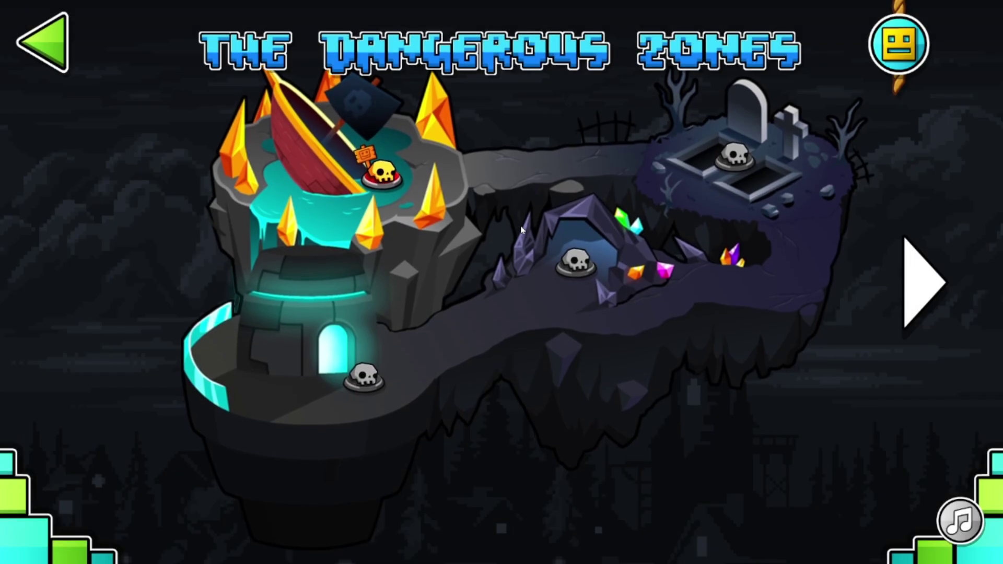
{"action": "left_click", "coordinate": [921, 280]}
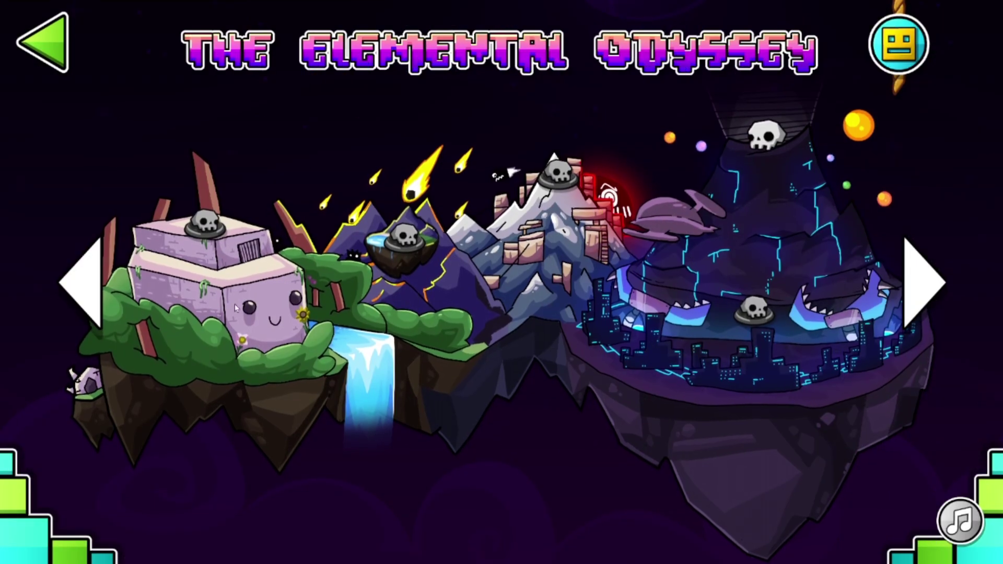
{"action": "key", "text": "Left"}
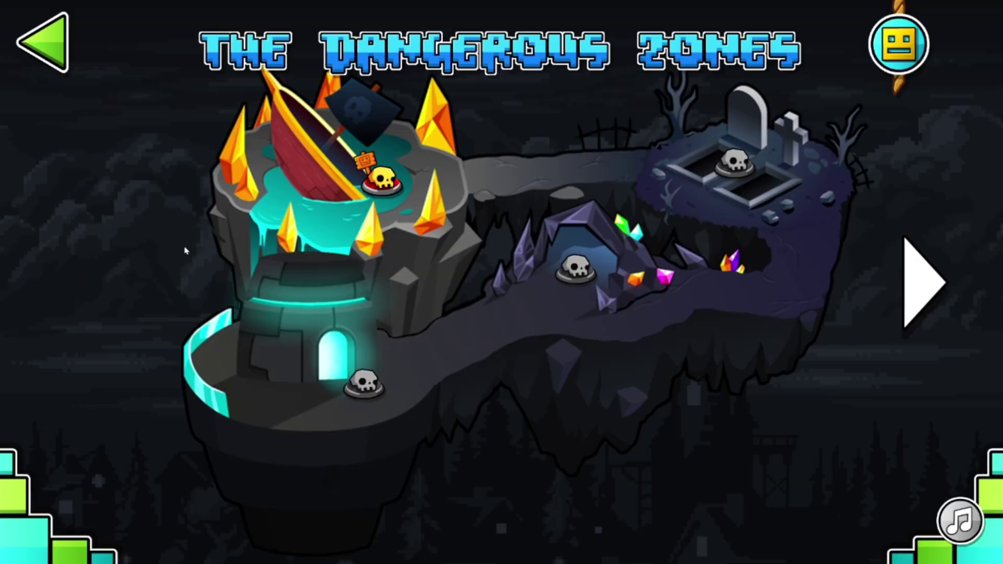
{"action": "left_click", "coordinate": [379, 197]}
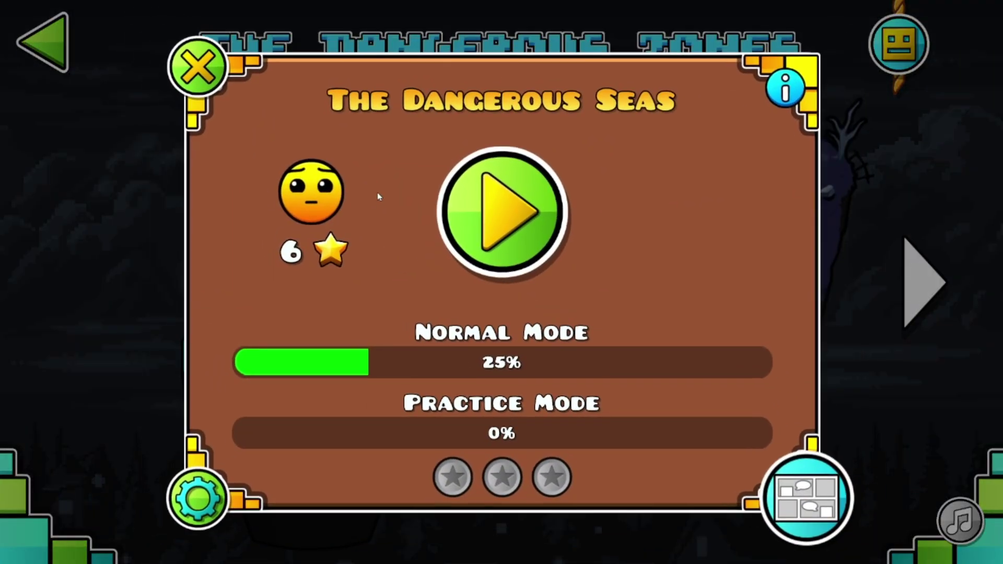
{"action": "key", "text": "Escape"}
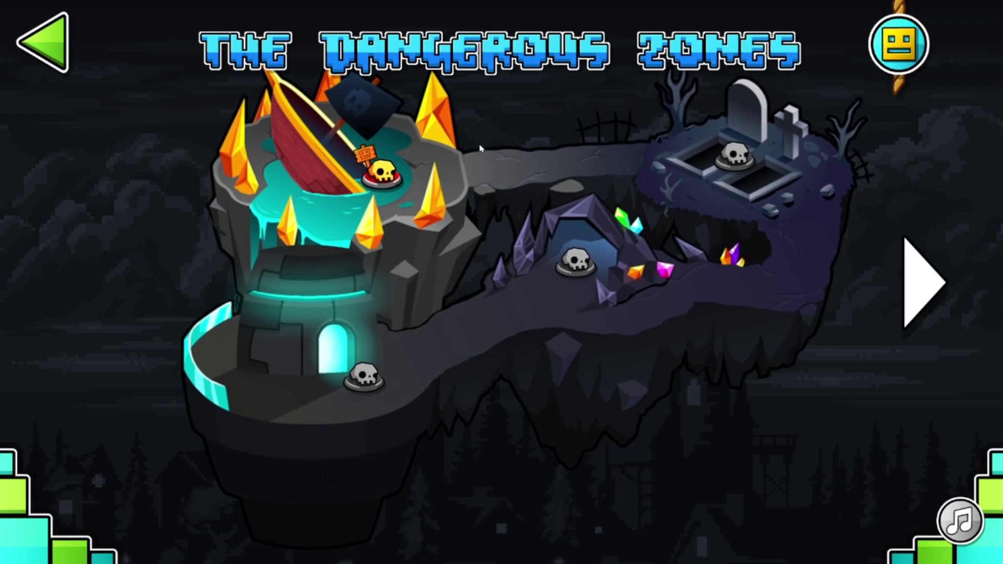